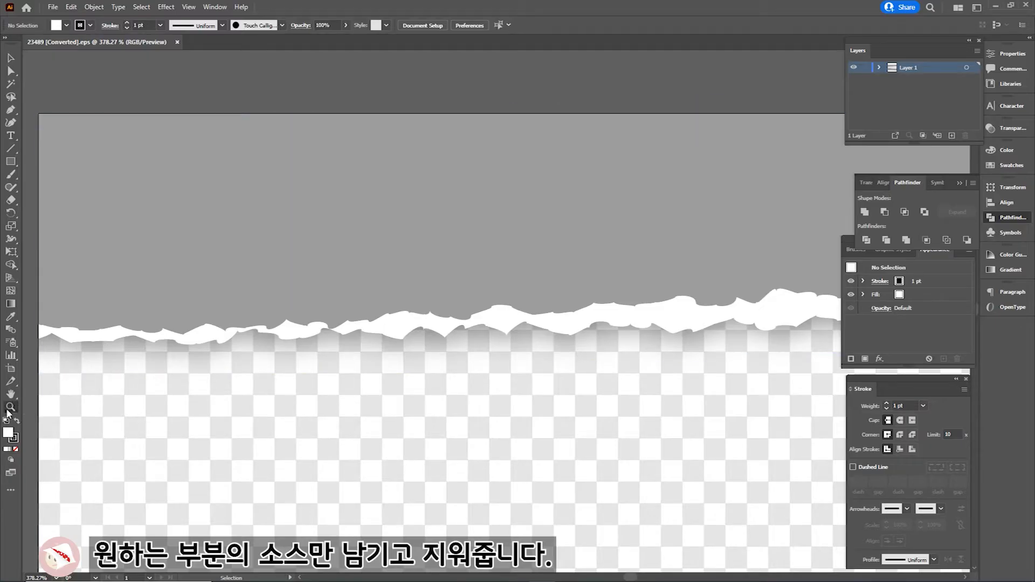
Isolate the torn-paper artwork's group and delete its checkered transparency background
left_click(11, 407)
left_click(372, 344, "alt")
left_click(480, 327, "alt")
left_click_drag(612, 309, 427, 225)
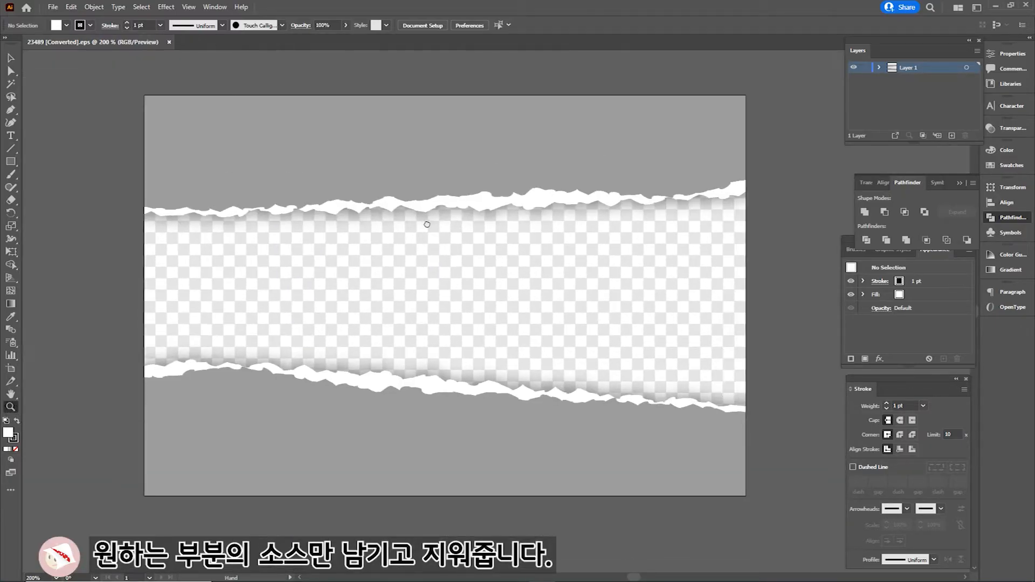
left_click(11, 58)
left_click(219, 141)
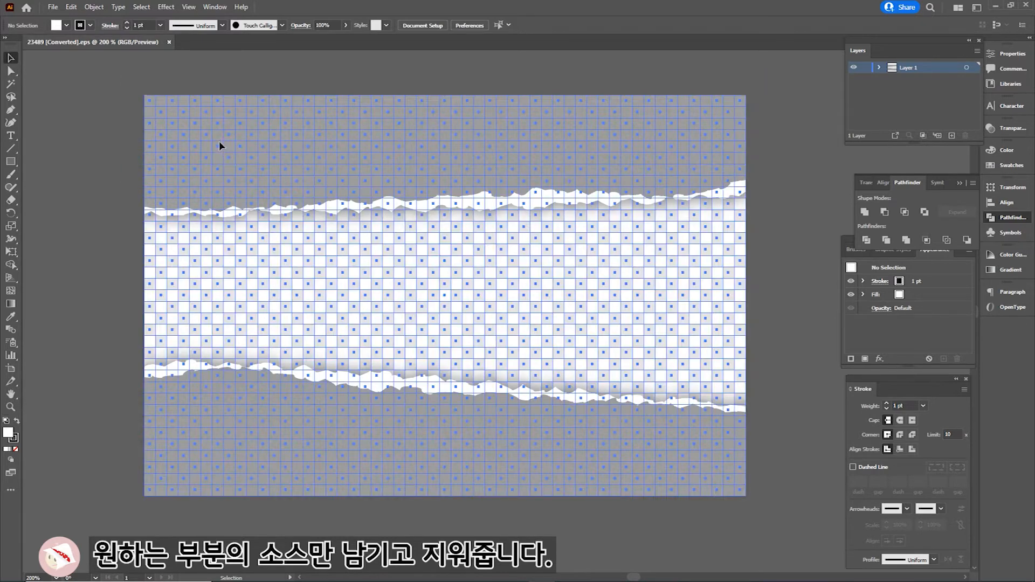
double_click(218, 141)
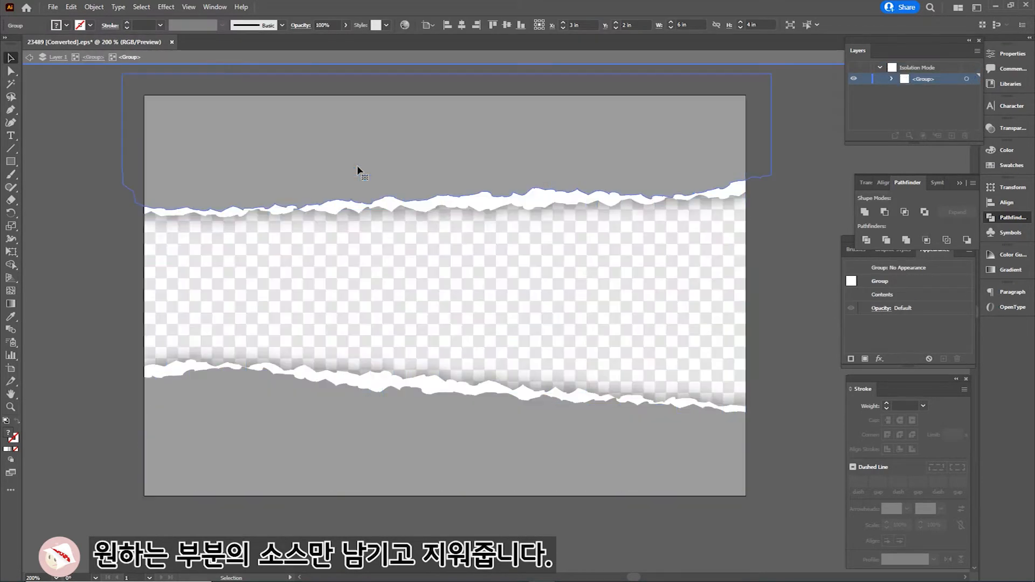
left_click_drag(276, 254, 145, 402)
key("Delete")
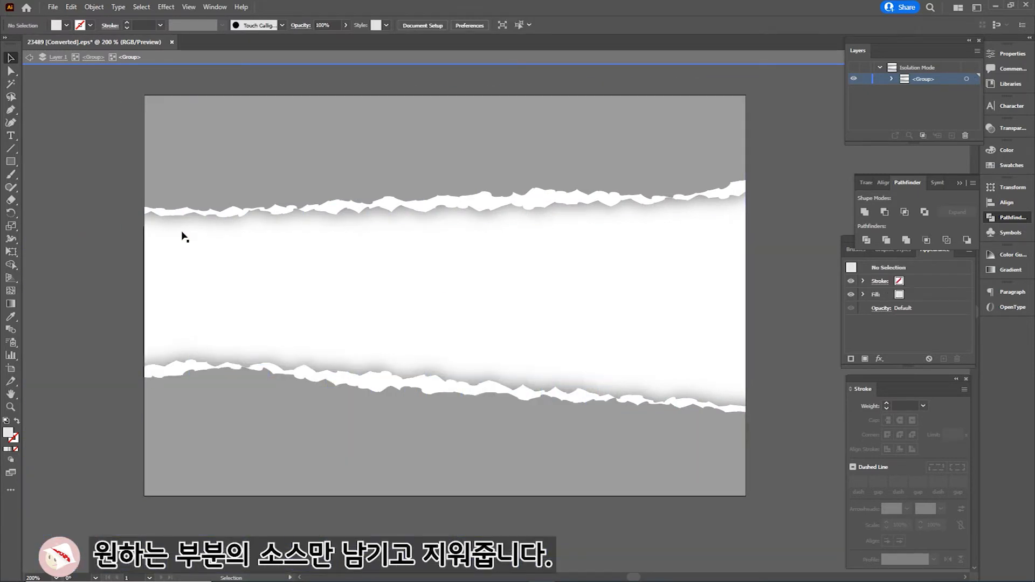
Delete the rectangular clipping path that crops the torn-paper artwork
left_click(170, 141)
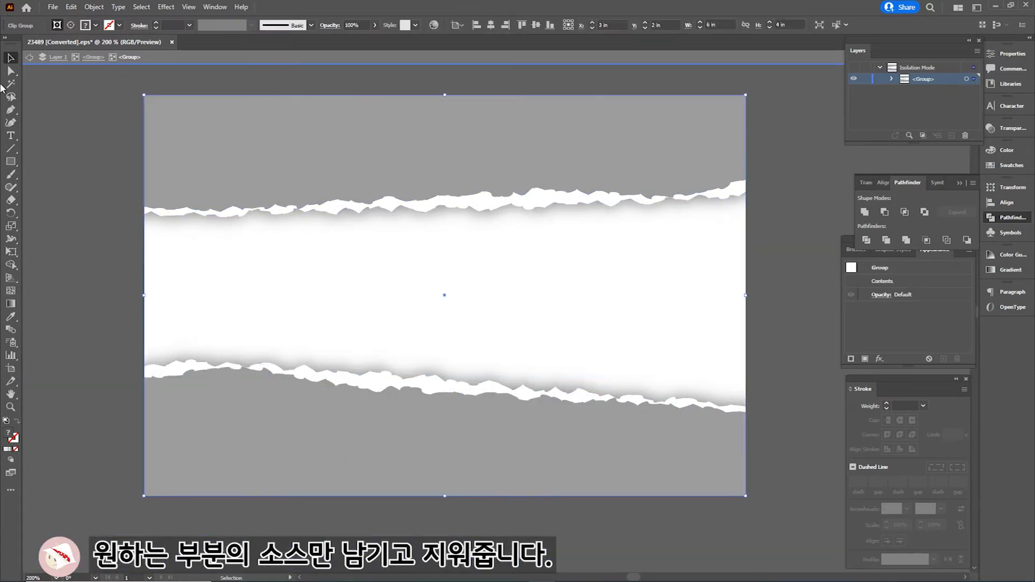
key("a")
left_click(145, 97)
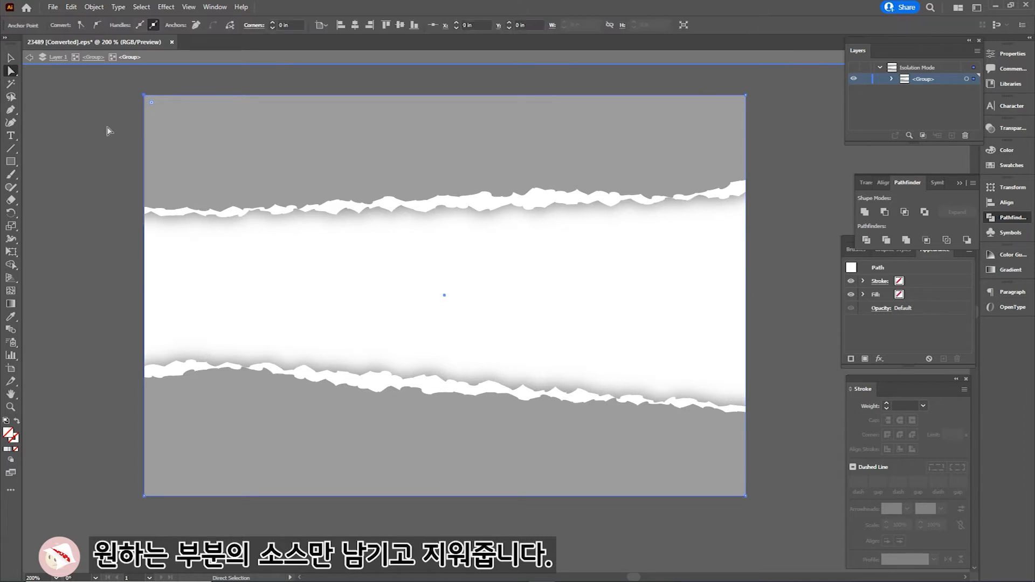
key("Delete")
key("Delete")
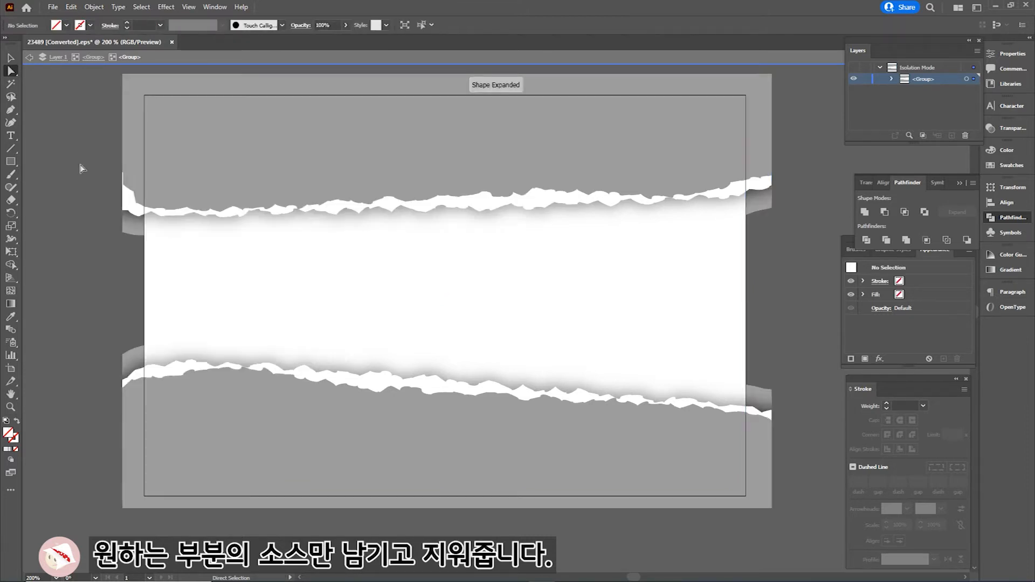
Isolate the shadow group under the upper torn edge, delete all its paths, and exit isolation mode
key("v")
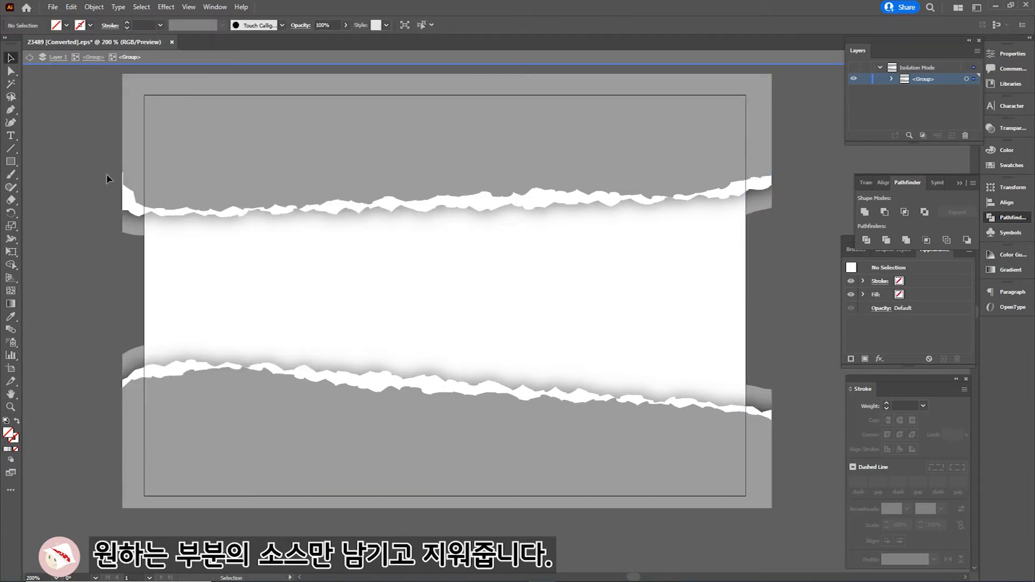
left_click(161, 235)
double_click(173, 225)
left_click(174, 226)
double_click(174, 226)
left_click(180, 227)
double_click(187, 228)
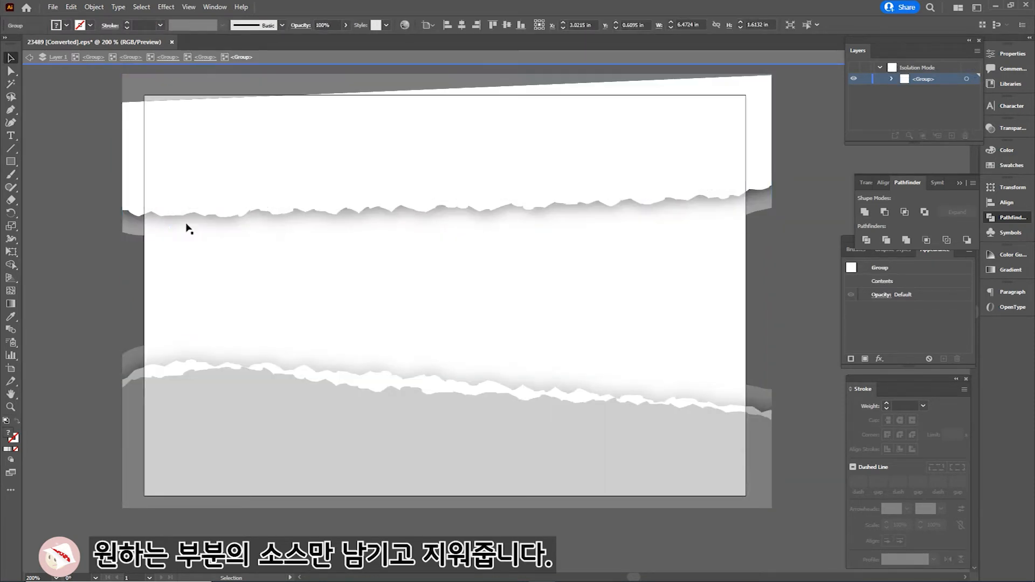
left_click(181, 227)
double_click(191, 230)
left_click(189, 233)
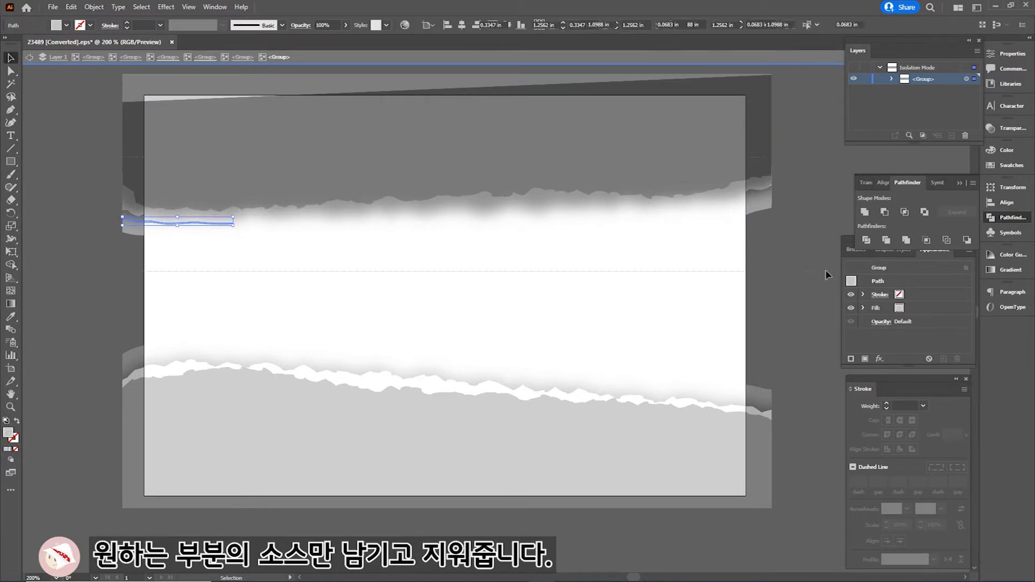
key("ctrl+a")
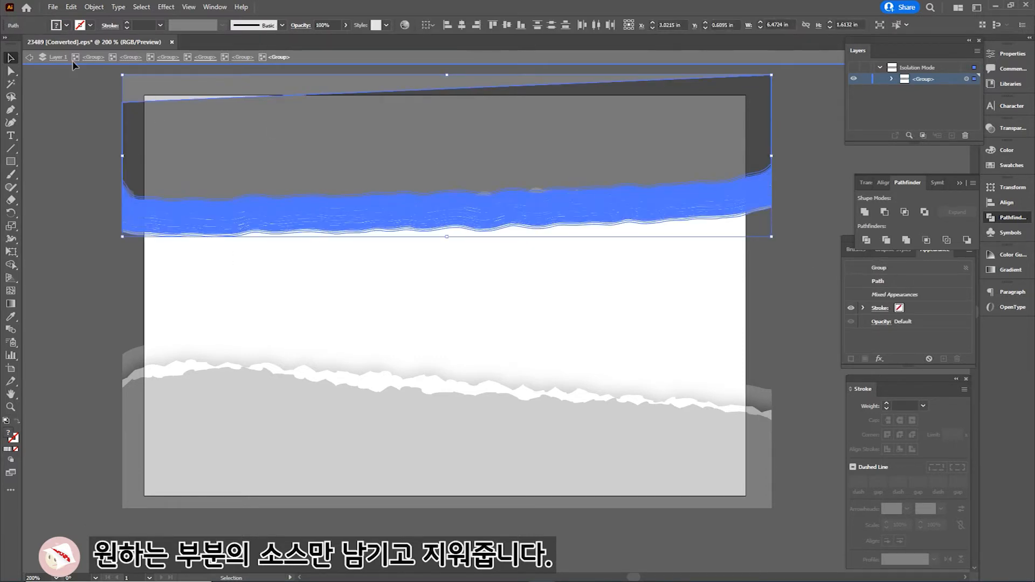
key("Delete")
double_click(93, 254)
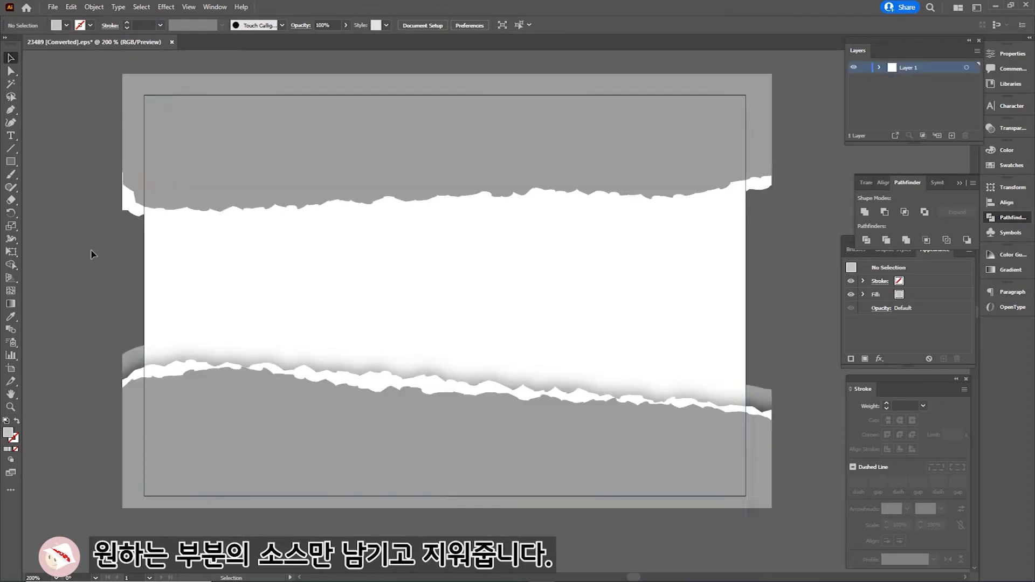
Isolate the shadow group along the lower torn edge, delete all its paths, and exit isolation mode
double_click(150, 368)
double_click(156, 362)
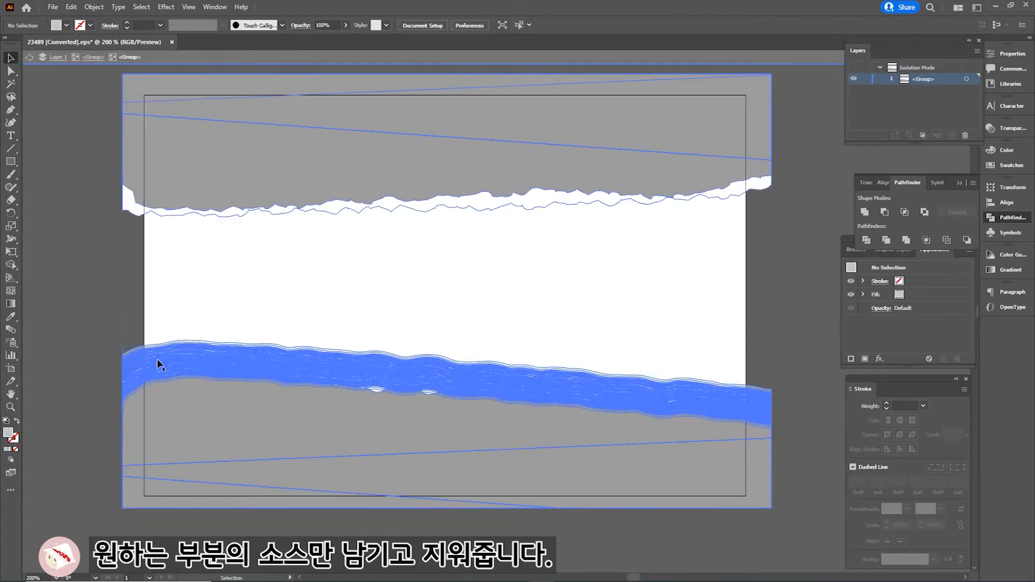
double_click(157, 361)
left_click(159, 361)
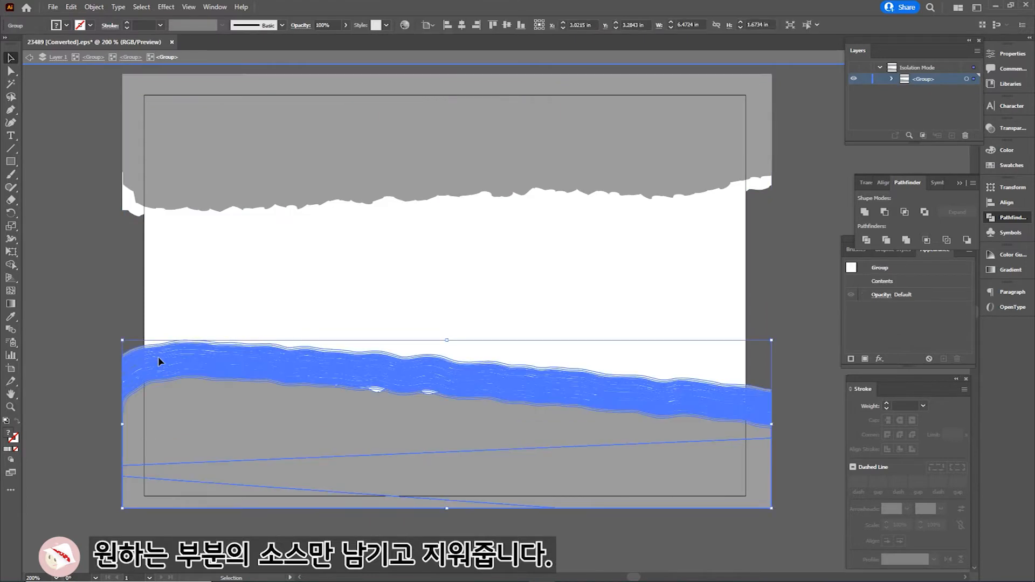
double_click(159, 361)
left_click(161, 358)
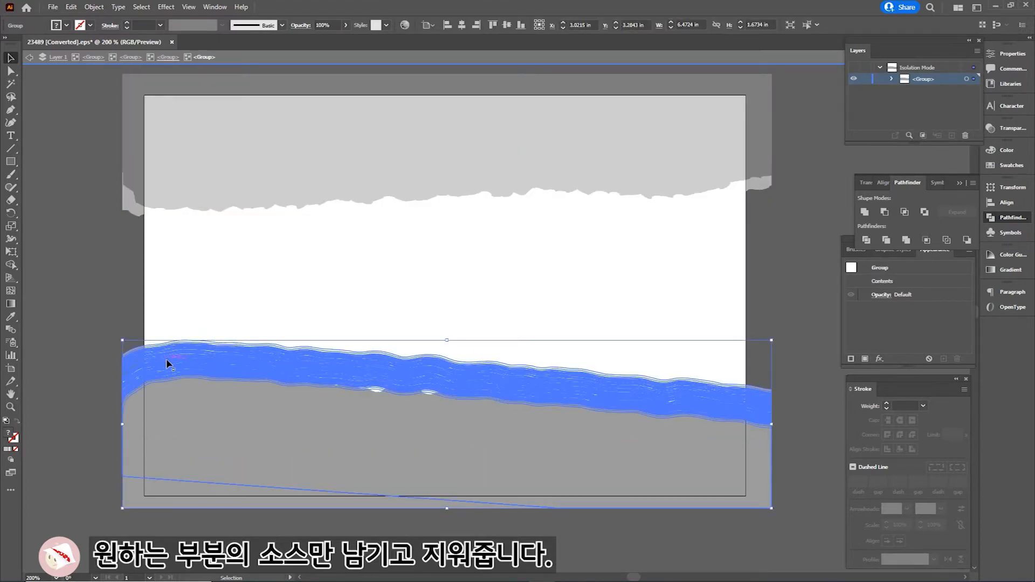
double_click(168, 359)
left_click(170, 362)
double_click(170, 362)
left_click(171, 359)
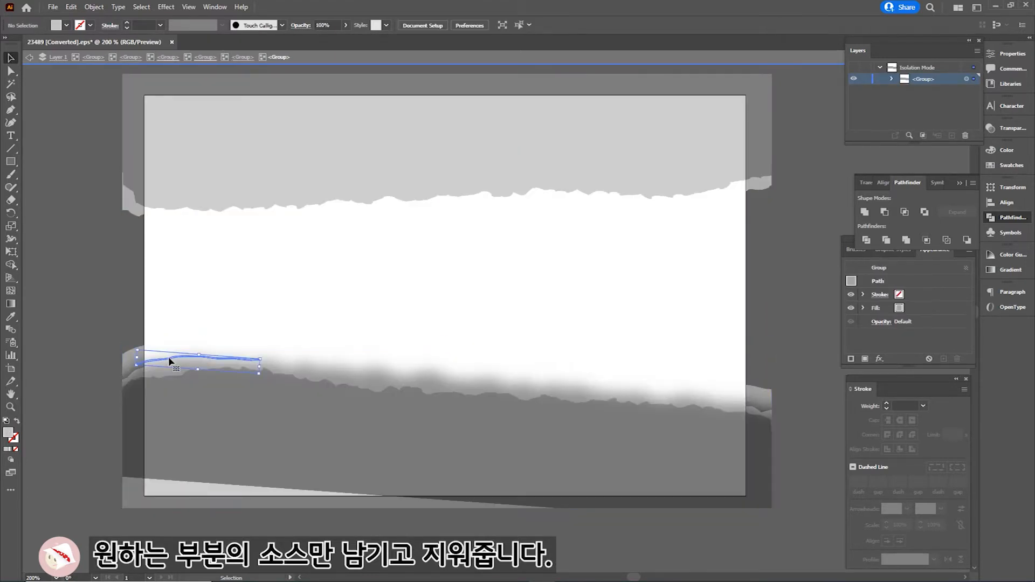
left_click_drag(96, 324, 815, 561)
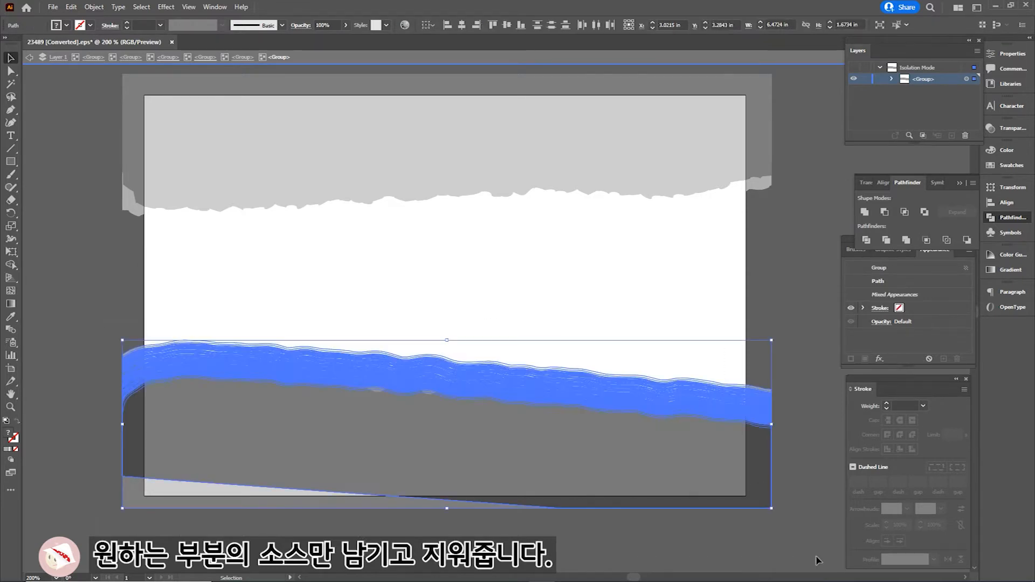
key("Delete")
double_click(92, 326)
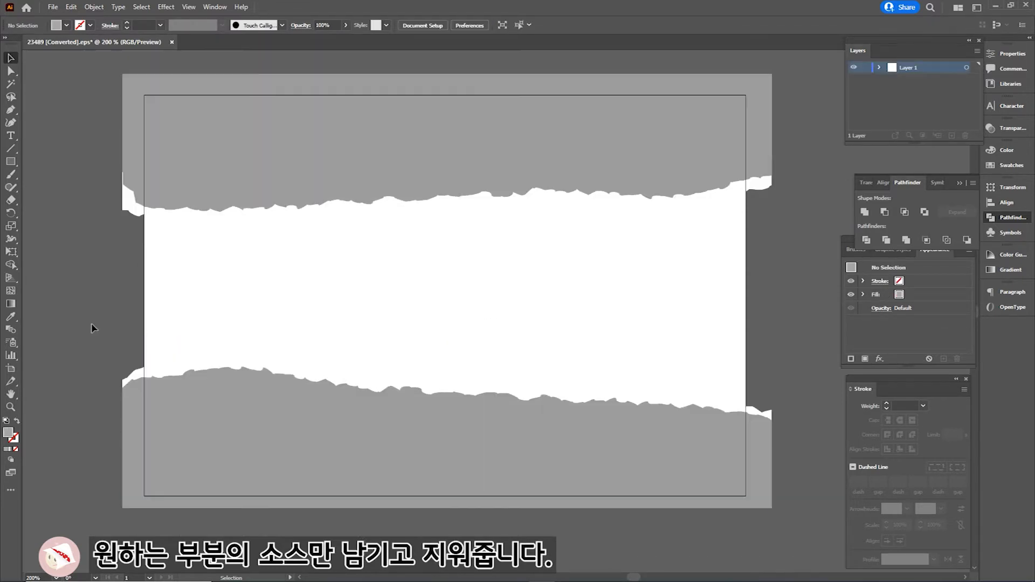
Move the whole torn-paper artwork off the artboard onto the empty canvas to its left
left_click(10, 407)
left_click(384, 321, "alt")
key("v")
left_click(363, 197)
left_click_drag(437, 199, 330, 187)
Delete the white background shape between the upper and lower torn-paper pieces
key("a")
left_click(106, 278)
left_click(234, 270)
key("Delete")
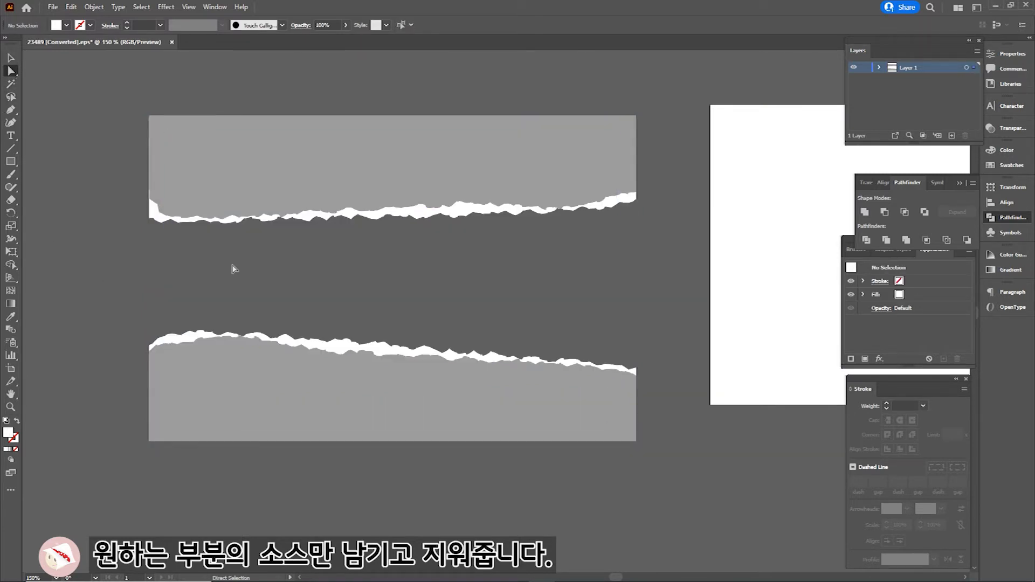
Split all the torn-paper shapes into separate pieces with Pathfinder Divide
key("v")
key("ctrl+a")
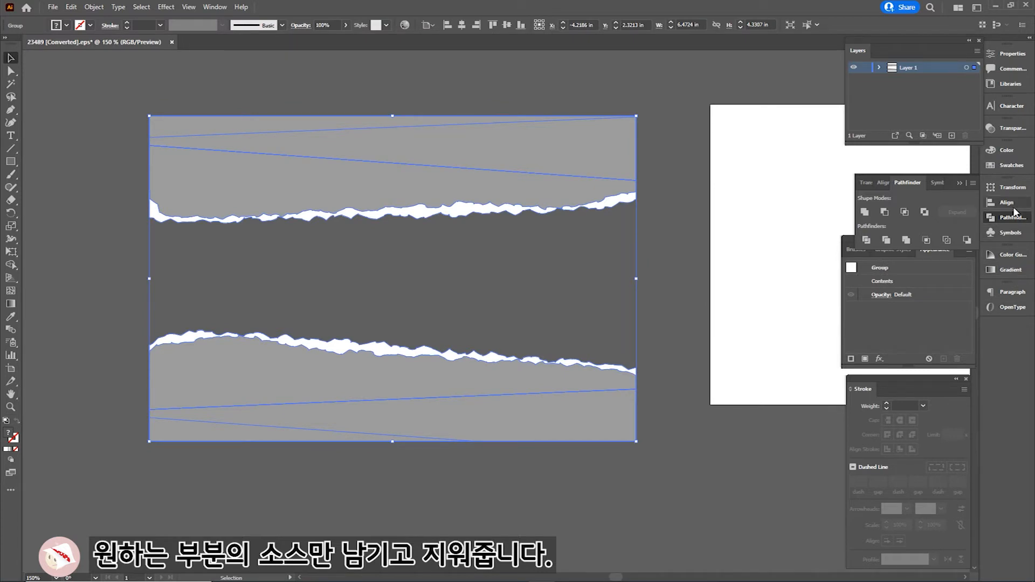
left_click(867, 240)
left_click(670, 280)
Delete the gray pieces above and below, including the leftover sliver, keeping only the white torn edges
left_click(11, 70)
left_click(203, 168)
key("Delete")
key("Delete")
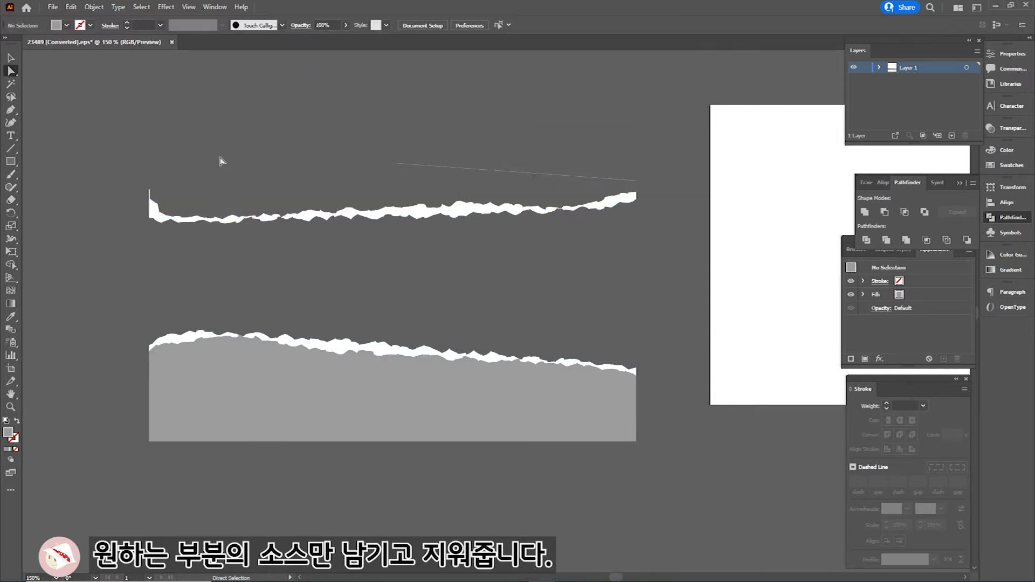
left_click(399, 165)
key("Delete")
left_click(557, 407)
key("Delete")
left_click(172, 393)
key("Delete")
key("Delete")
Select all the remaining white torn edges and copy them to the clipboard
left_click(11, 58)
key("ctrl+a")
key("ctrl+c")
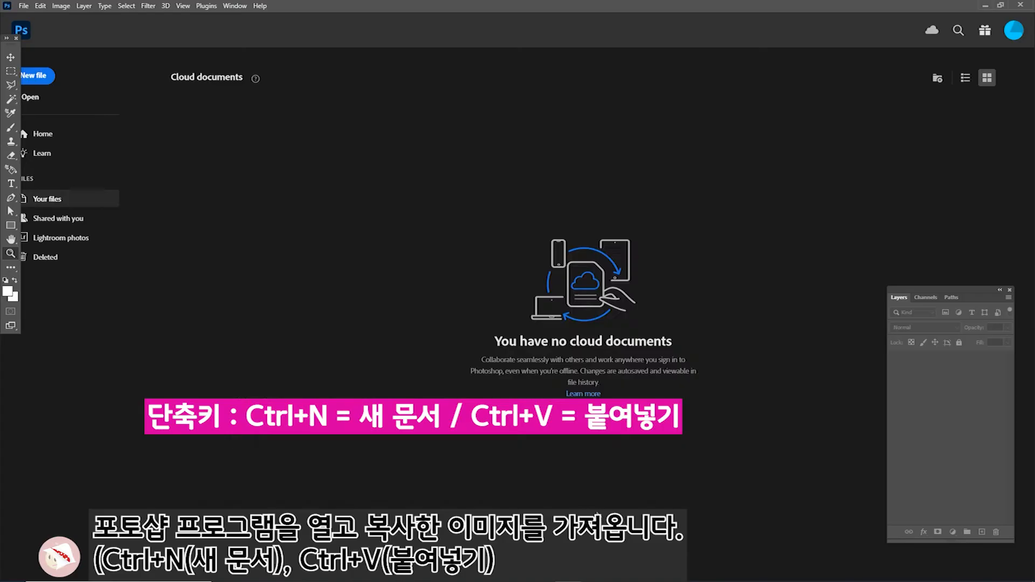
Switch to Photoshop, create a 466 × 179 px document, and paste the torn edges as a Smart Object
key("ctrl+n")
key("Return")
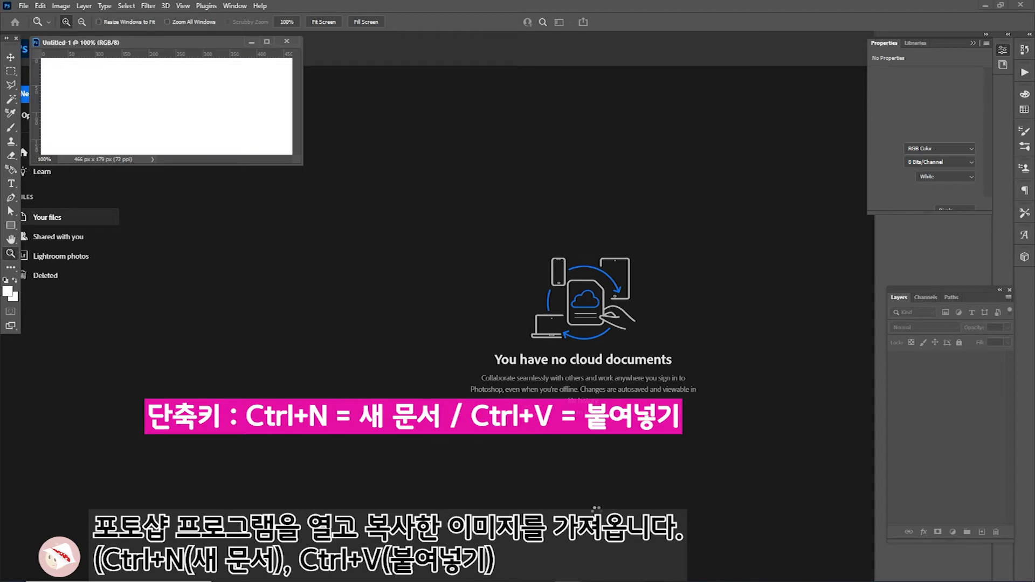
key("ctrl+v")
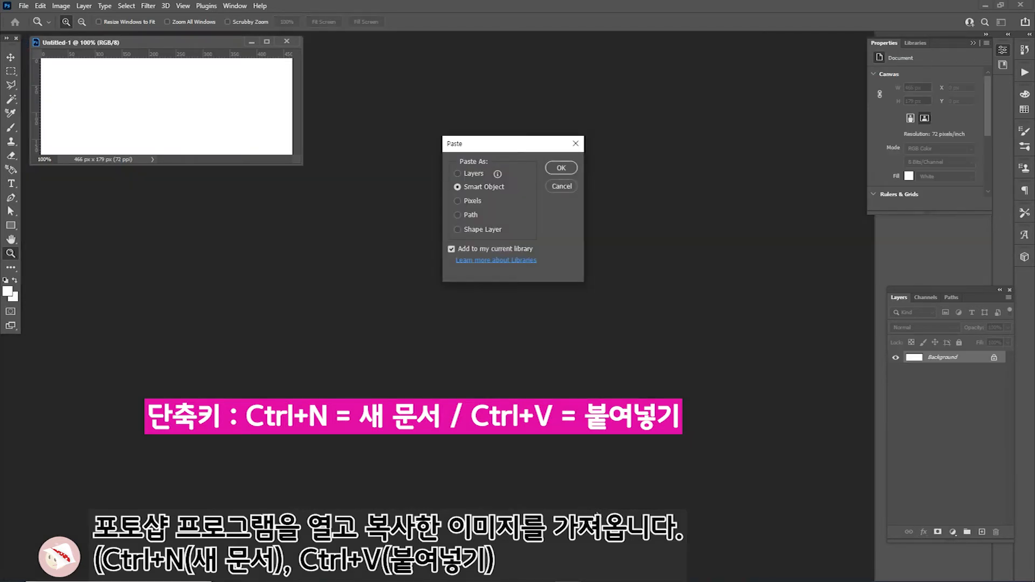
key("Return")
key("Return")
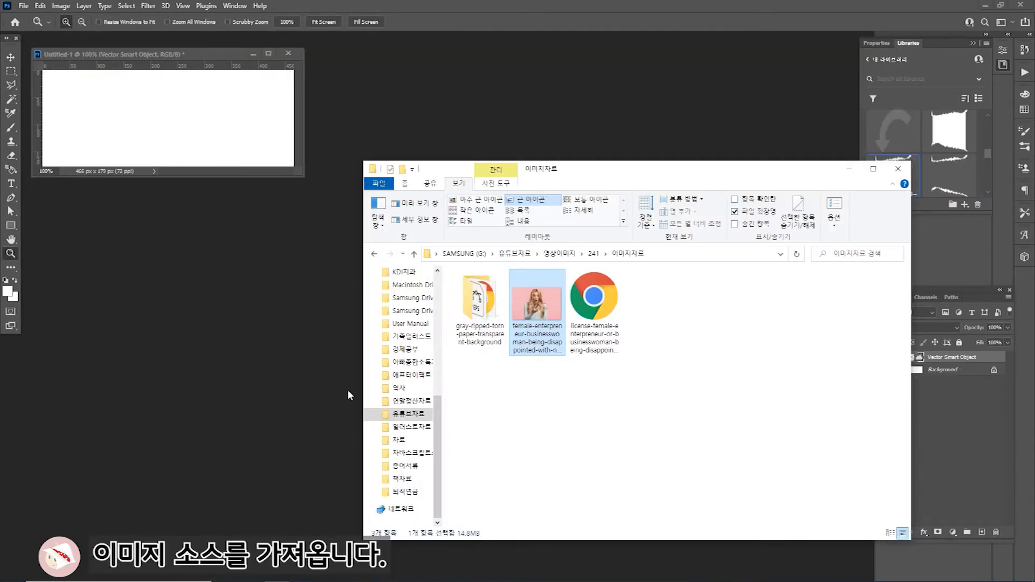
Open the photo of the surprised woman with a smartphone and convert a duplicate of its Background layer to a Smart Object
left_click(347, 389)
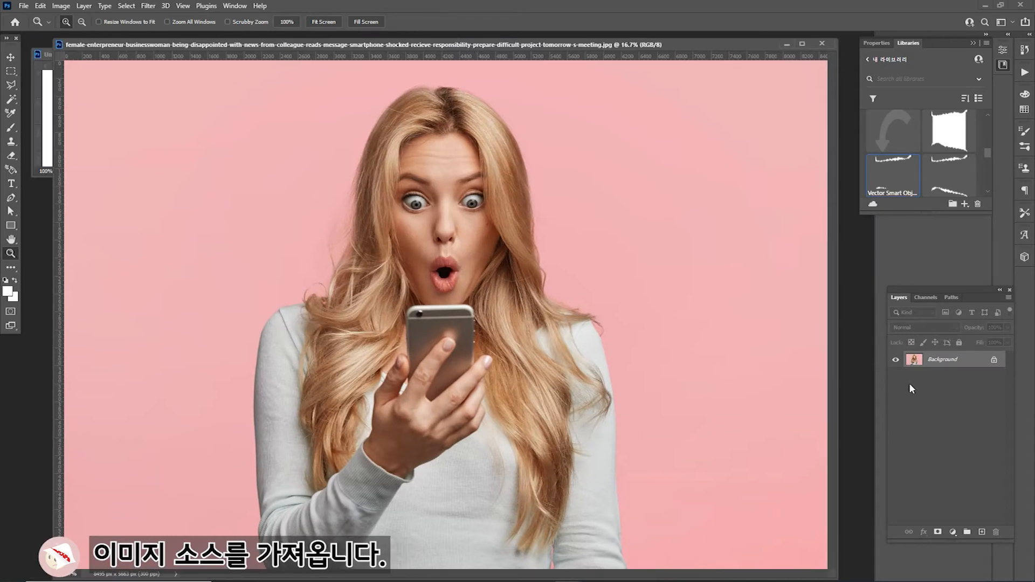
left_click_drag(956, 359, 982, 532)
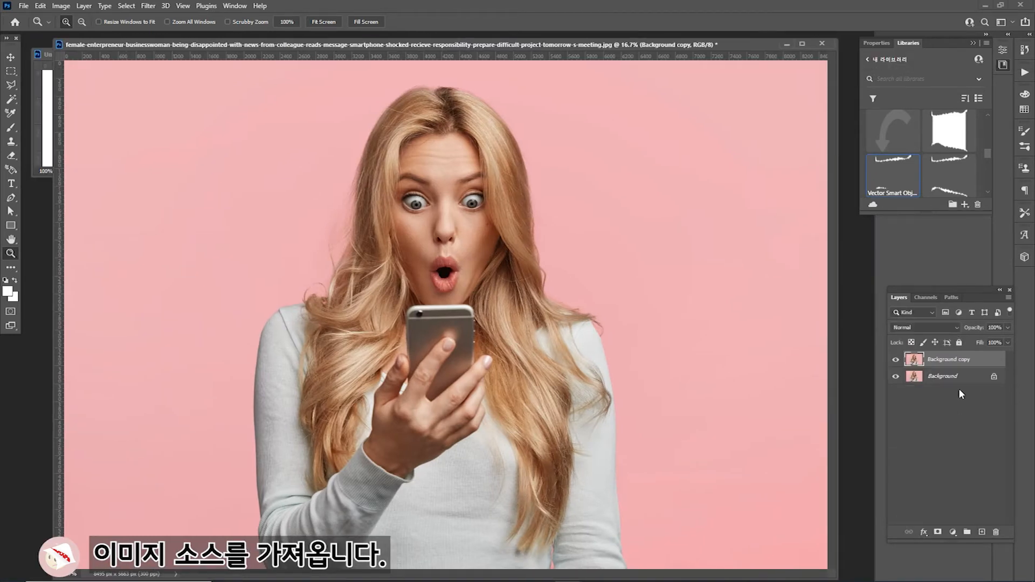
right_click(964, 361)
left_click(882, 275)
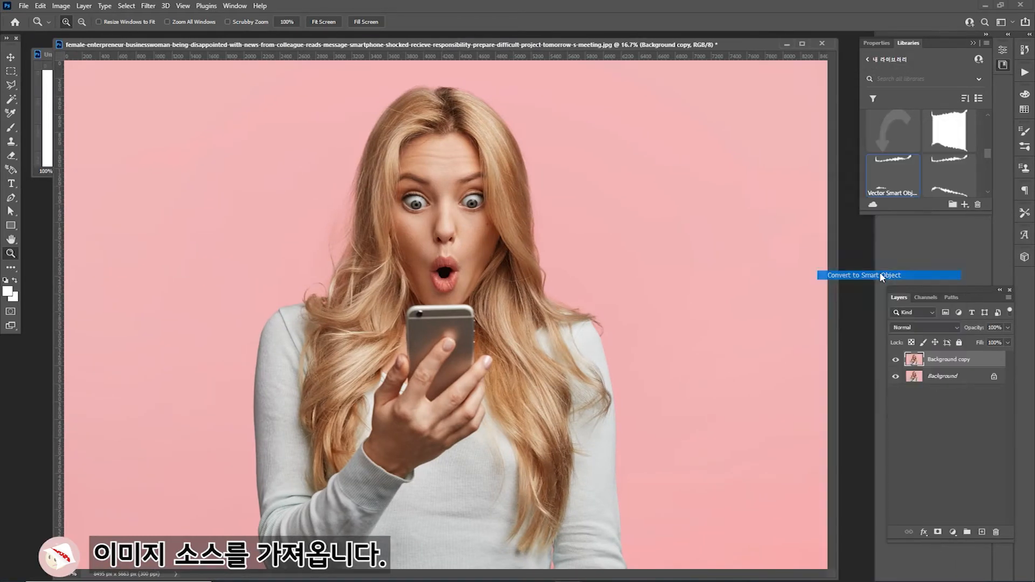
Reduce the photo's resolution to 72 pixels/inch in the Image Size settings
right_click(488, 48)
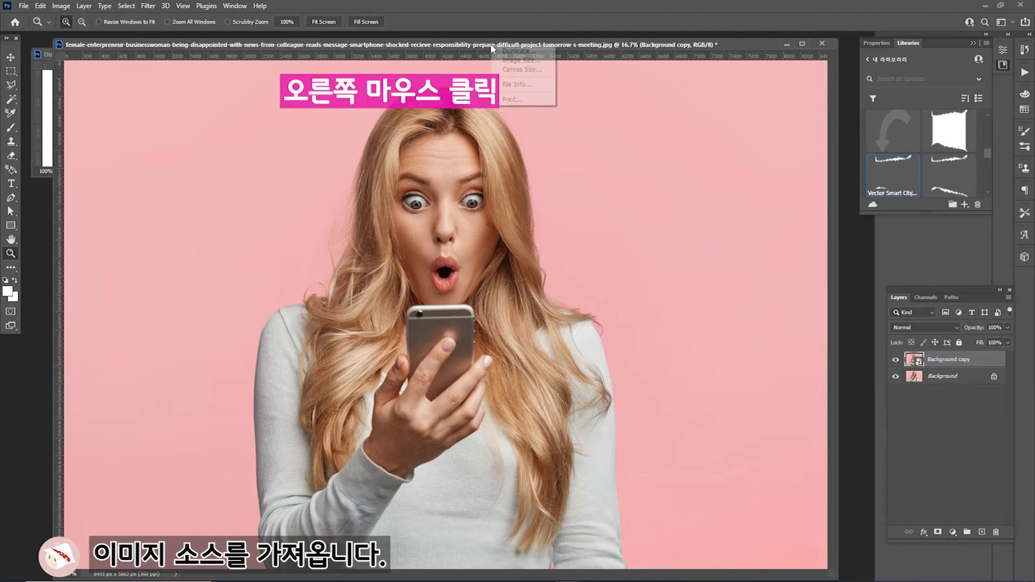
left_click(518, 63)
double_click(711, 402)
type("72")
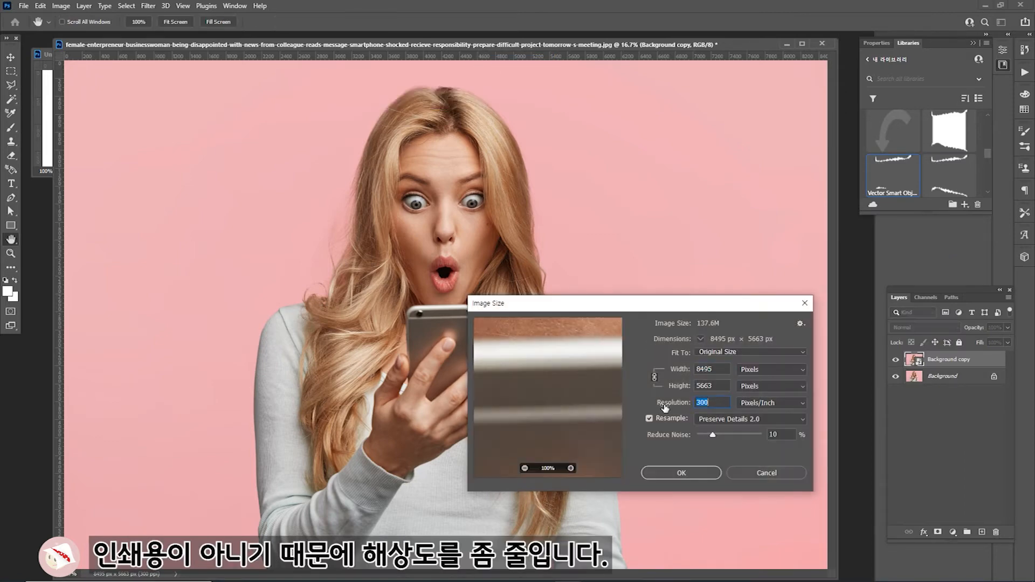
key("Return")
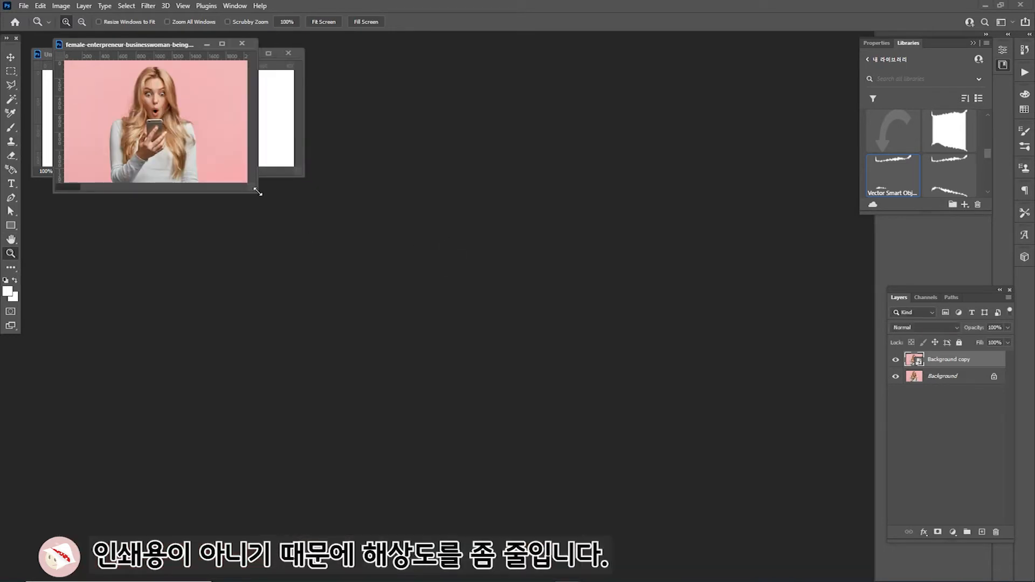
Bring the torn-edge vector Smart Object from Untitled-1 into the photo, placing it beside the woman's face
left_click_drag(258, 192, 780, 524)
left_click(375, 239)
left_click(376, 239)
left_click(375, 239)
left_click_drag(448, 44, 503, 62)
left_click(81, 128)
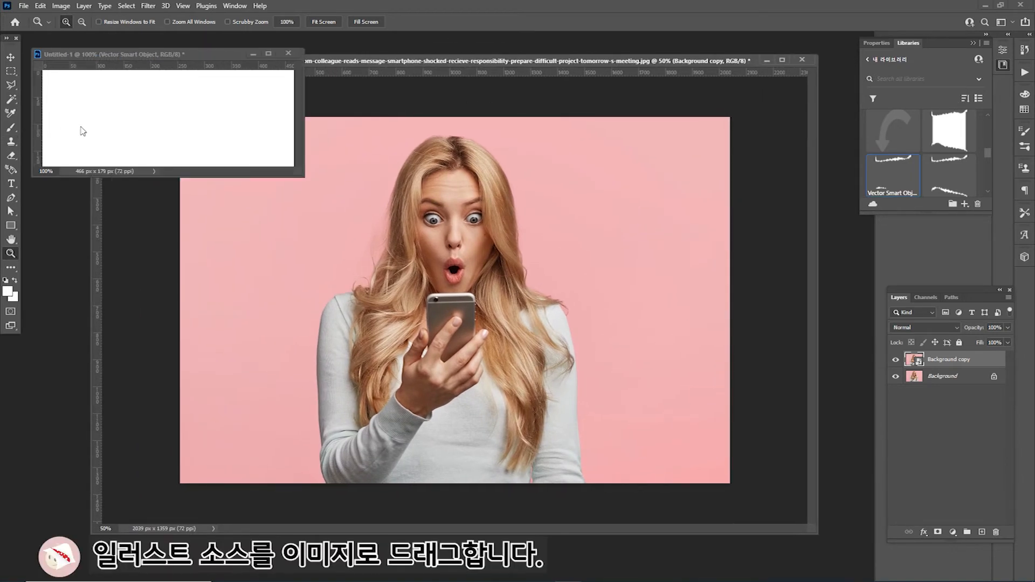
left_click(11, 58)
left_click_drag(142, 117, 335, 260)
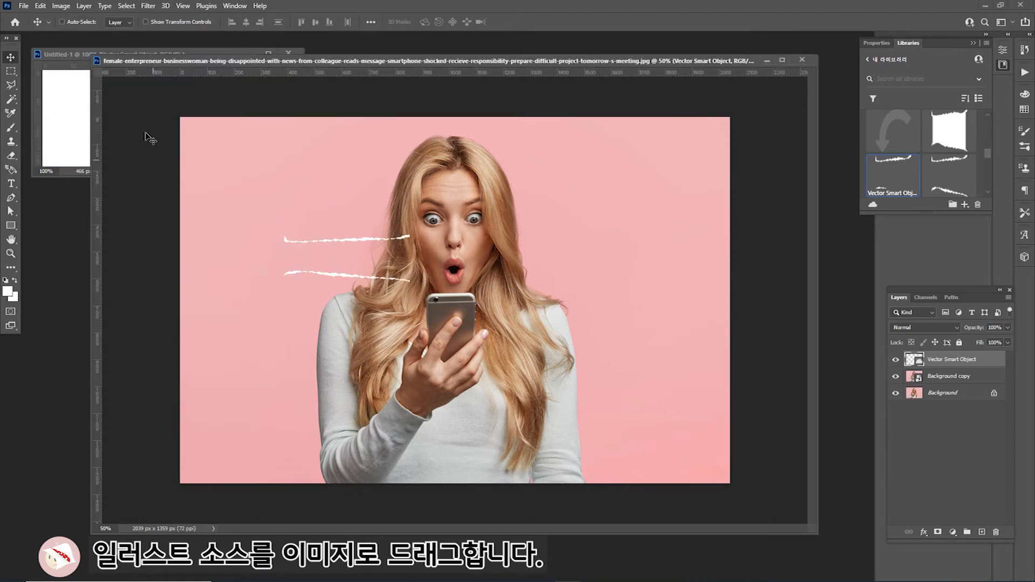
Close the Untitled-1 source document and return to the photo
left_click(54, 98)
left_click(288, 53)
left_click(515, 220)
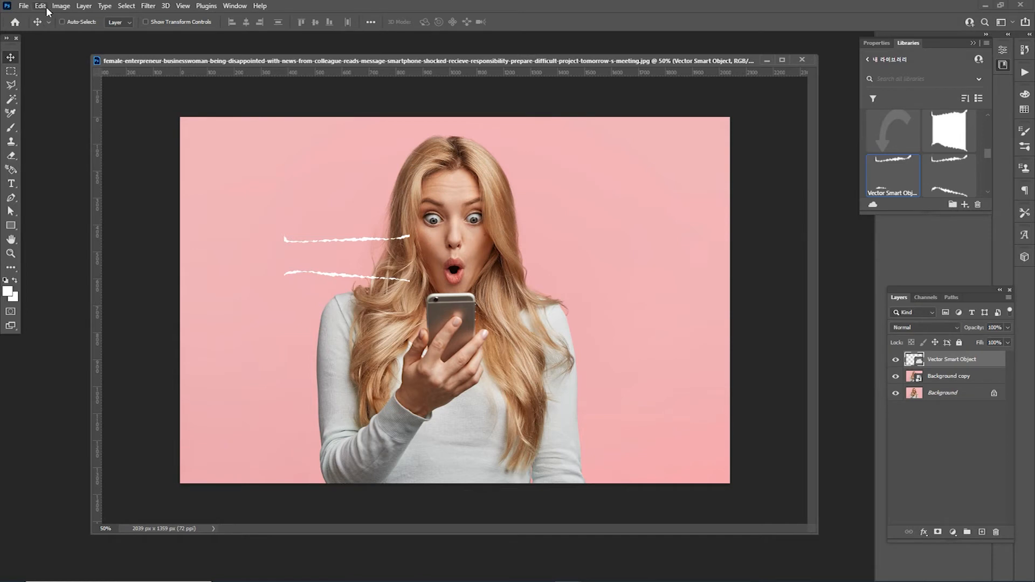
Scale the torn-edge vector Smart Object to about 446% so its two strips span the photo's full width across the woman's eyes and hands
left_click(40, 6)
left_click(245, 265)
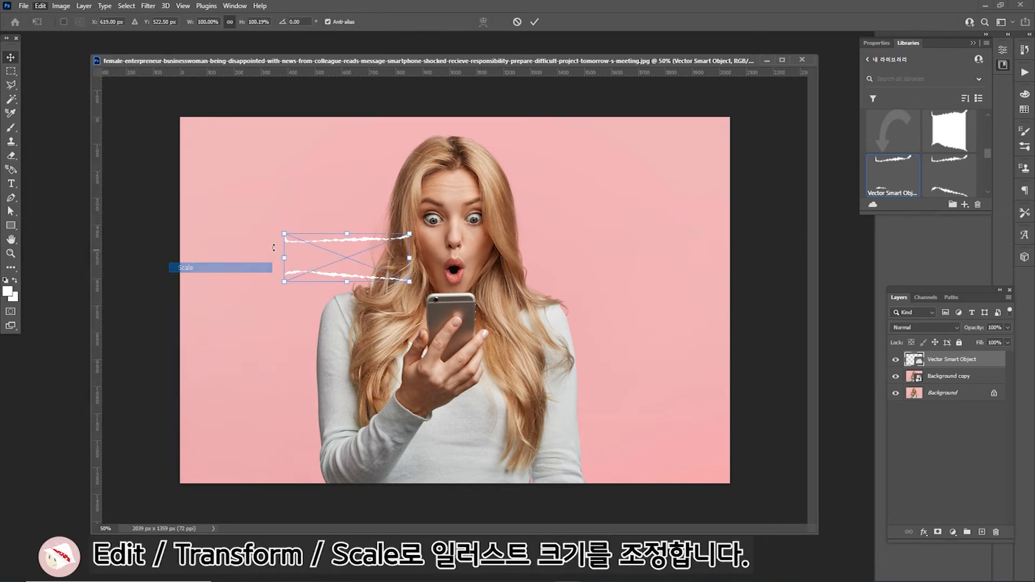
left_click_drag(282, 232, 175, 218)
left_click_drag(409, 281, 766, 322)
left_click_drag(655, 397, 651, 386)
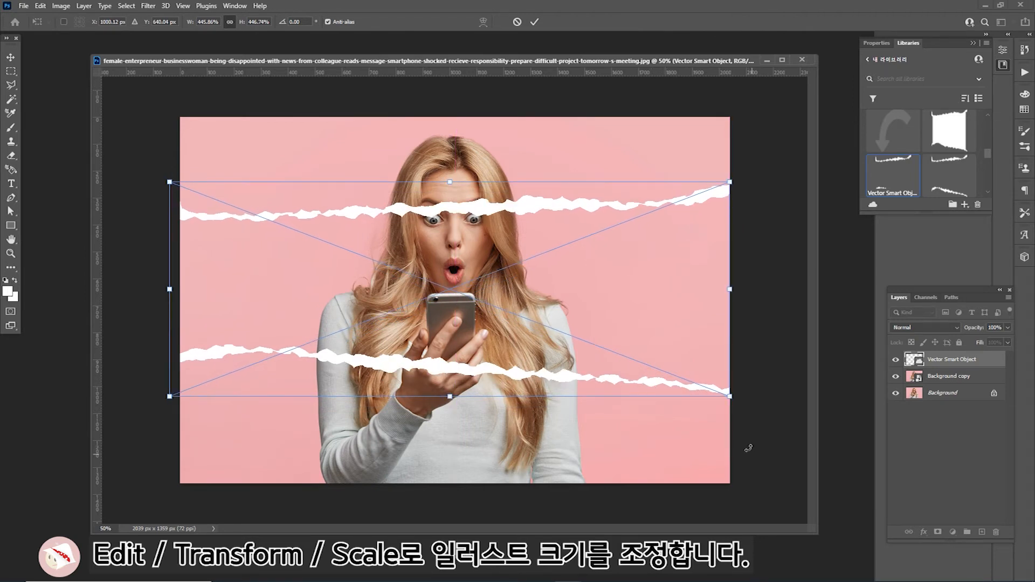
left_click_drag(730, 397, 733, 398)
key("Return")
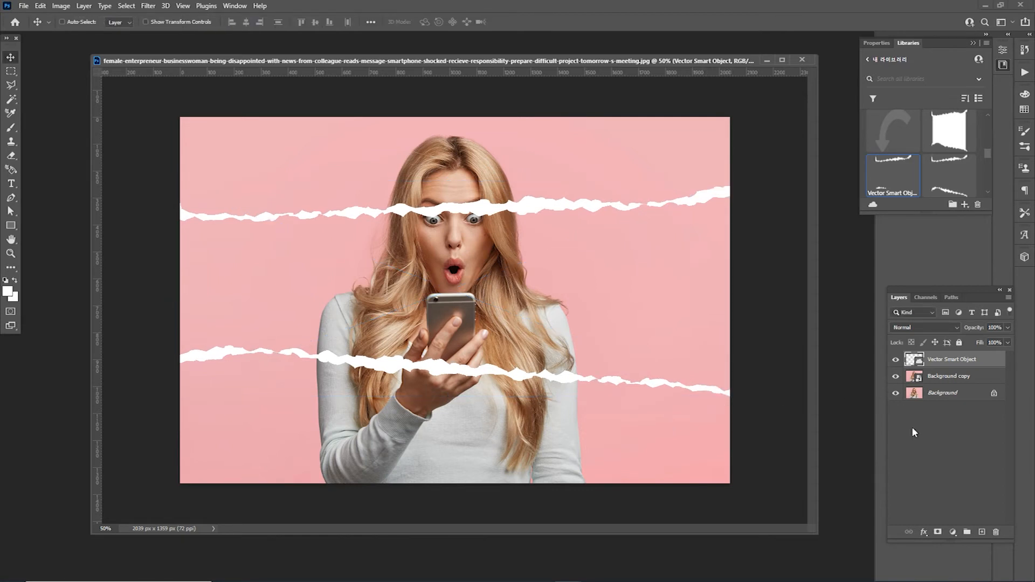
Add a new empty layer, and select the area between the two torn strips of the Vector Smart Object with the Magic Wand
left_click(980, 532)
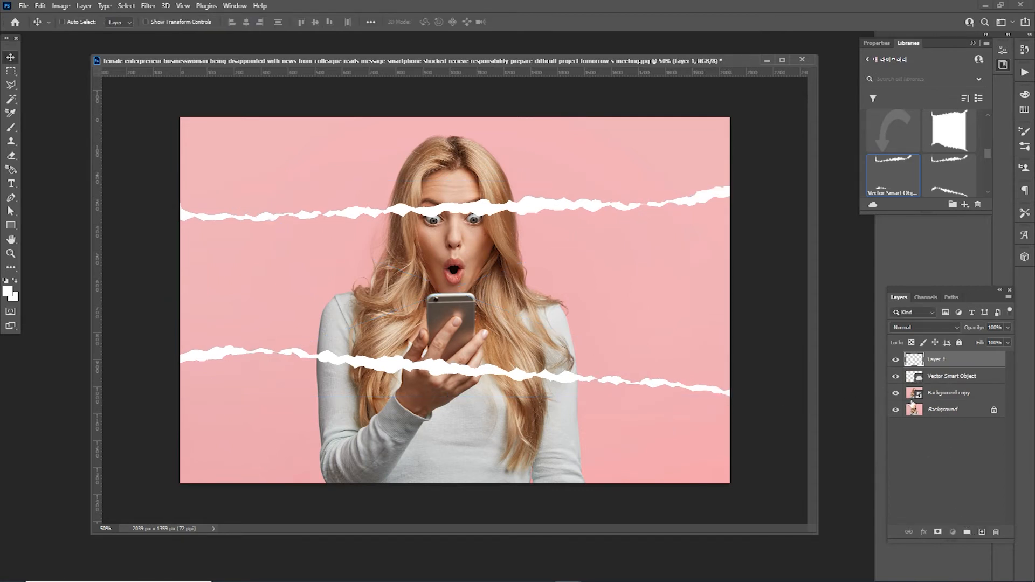
left_click(949, 375)
left_click(12, 99)
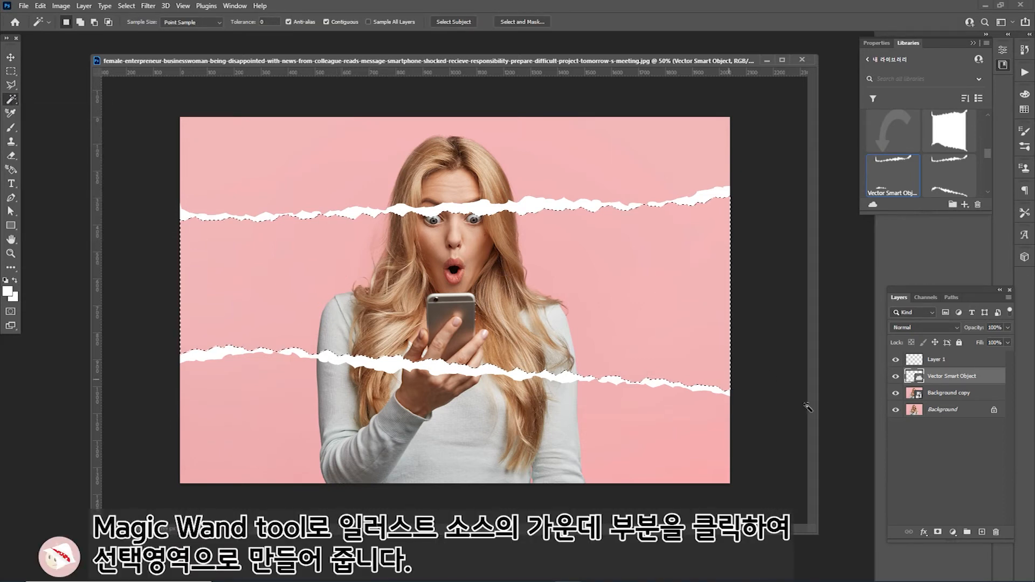
Fill the selected area with White on Layer 1 in Normal mode at 100% opacity, and deselect
left_click(943, 359)
left_click(41, 6)
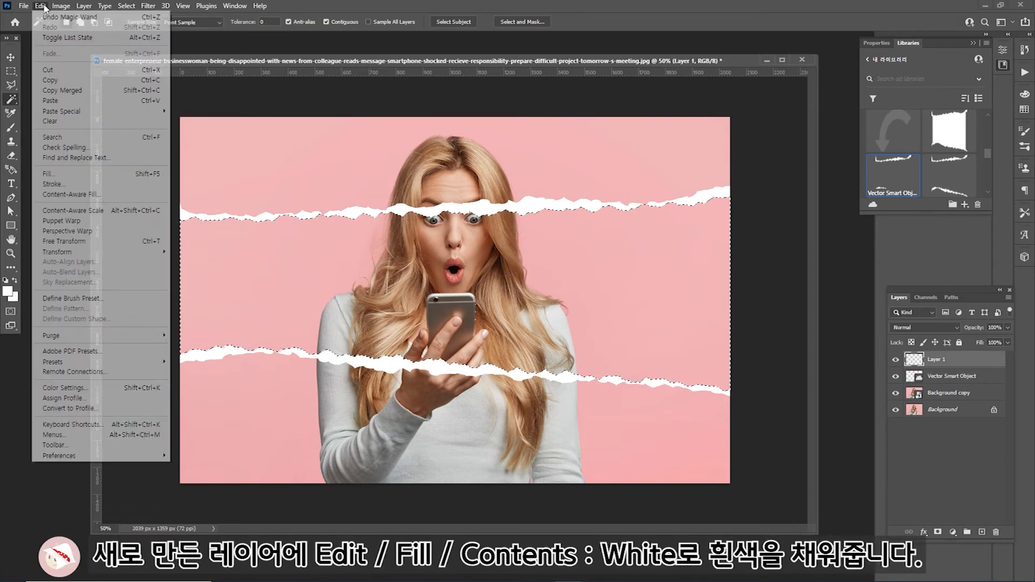
left_click(51, 171)
left_click(581, 159)
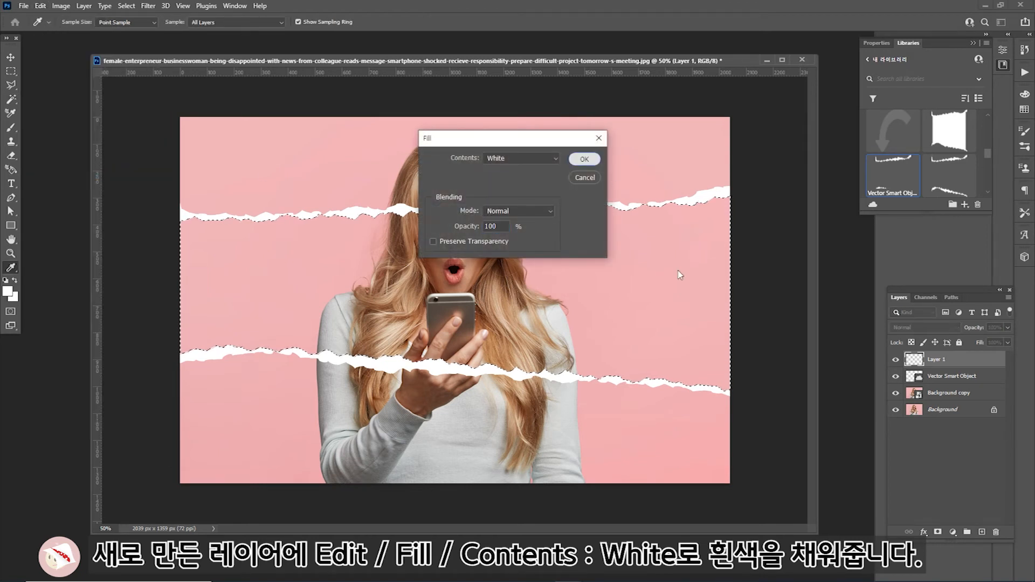
key("ctrl+d")
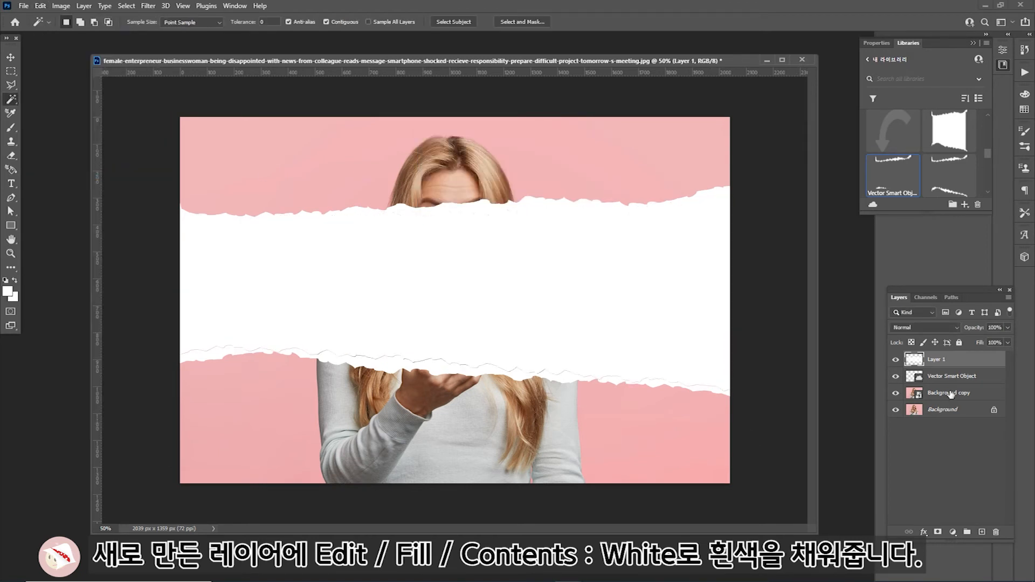
Move the Vector Smart Object above Layer 1, and clip a duplicate of Background copy to the white-filled Layer 1
left_click_drag(948, 377, 949, 355)
left_click_drag(948, 397, 982, 532)
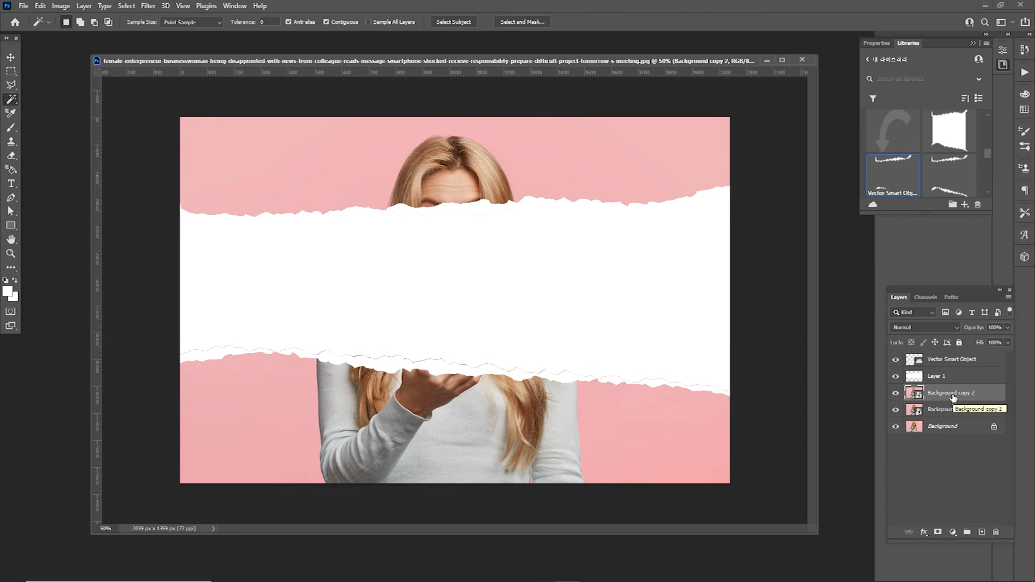
left_click_drag(944, 396, 943, 368)
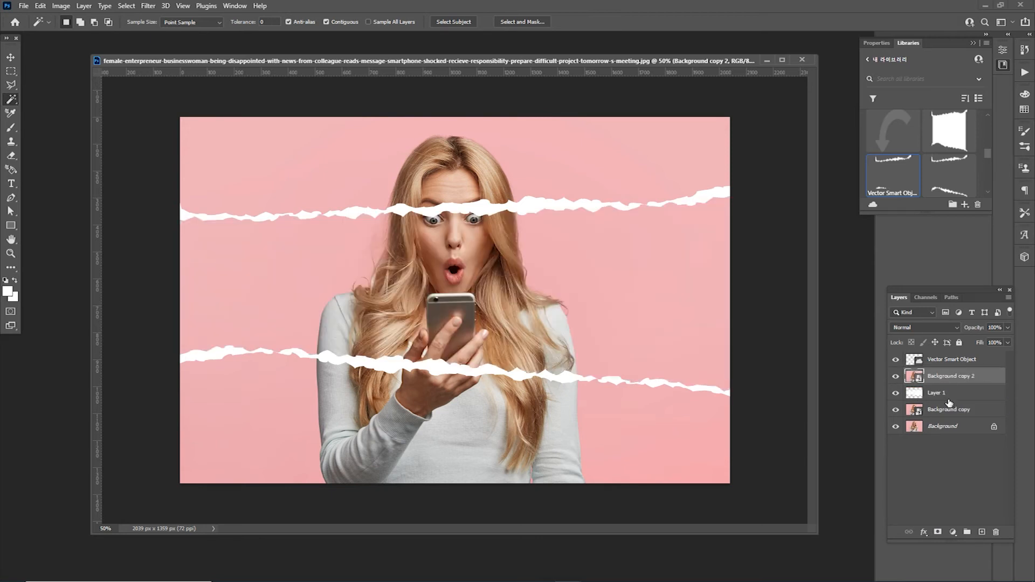
right_click(963, 377)
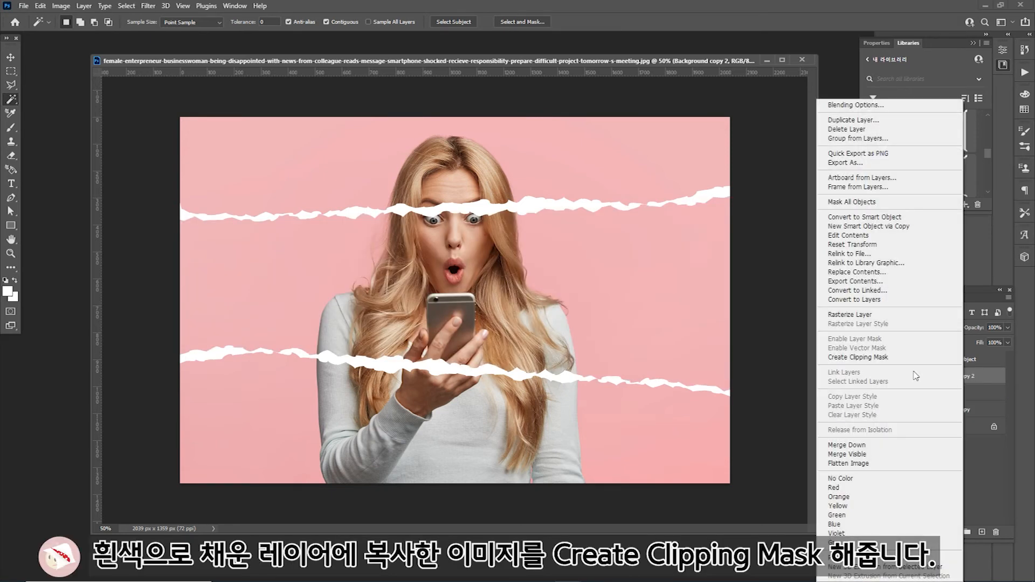
left_click(927, 358)
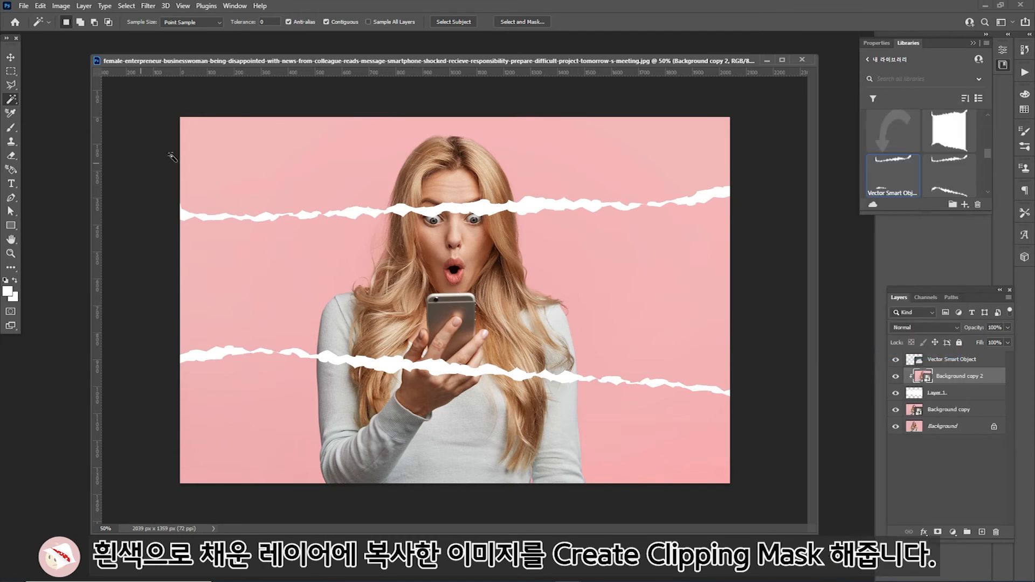
Add a Black & White adjustment layer above Background copy 2 and clip it to the layers below
left_click(953, 532)
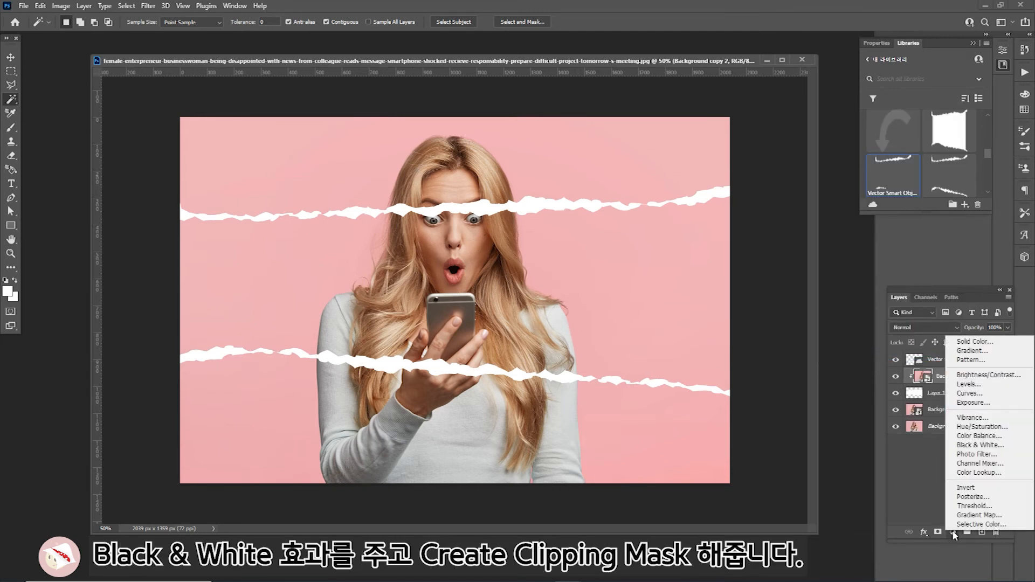
left_click(959, 451)
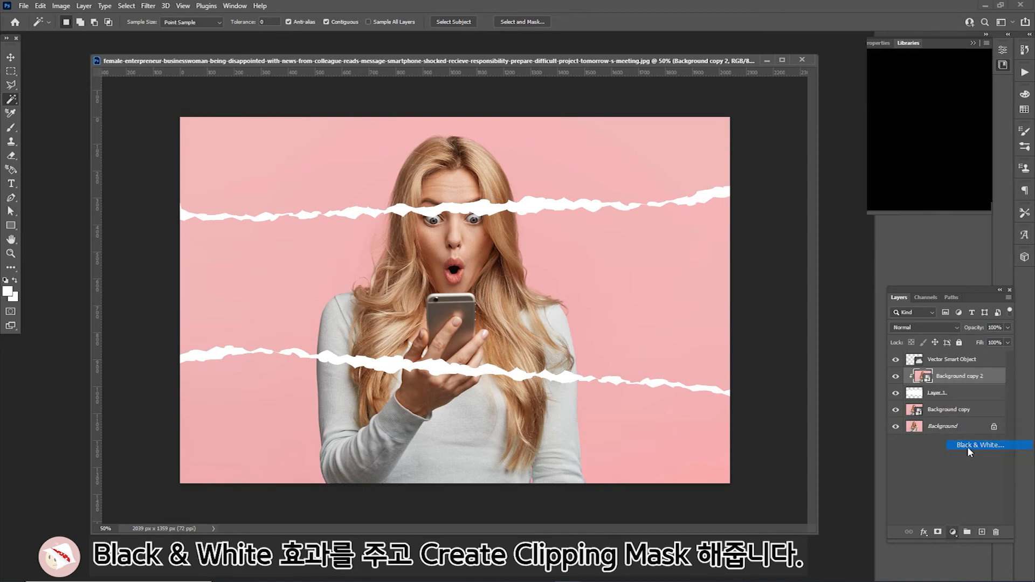
right_click(969, 381)
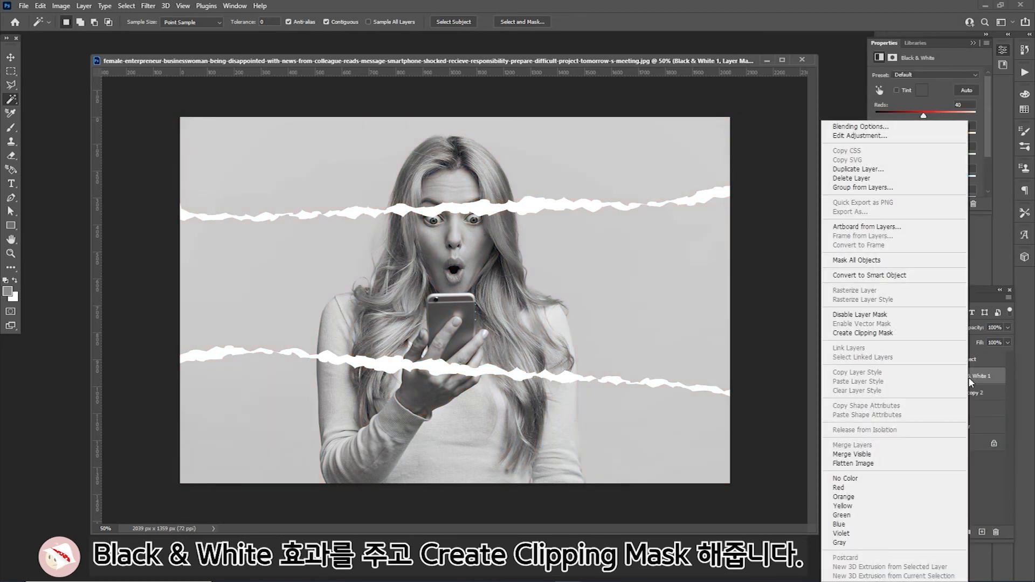
left_click(863, 336)
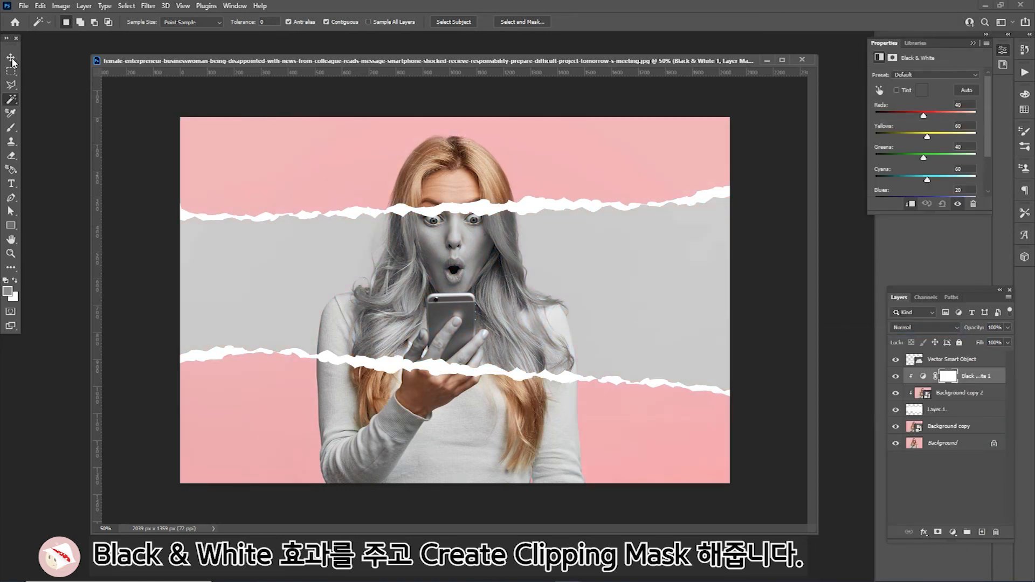
Move Background copy 2 and Background copy down together and scale both to about 111%, keeping the woman's eyes between the torn strips
left_click(12, 59)
left_click(953, 394)
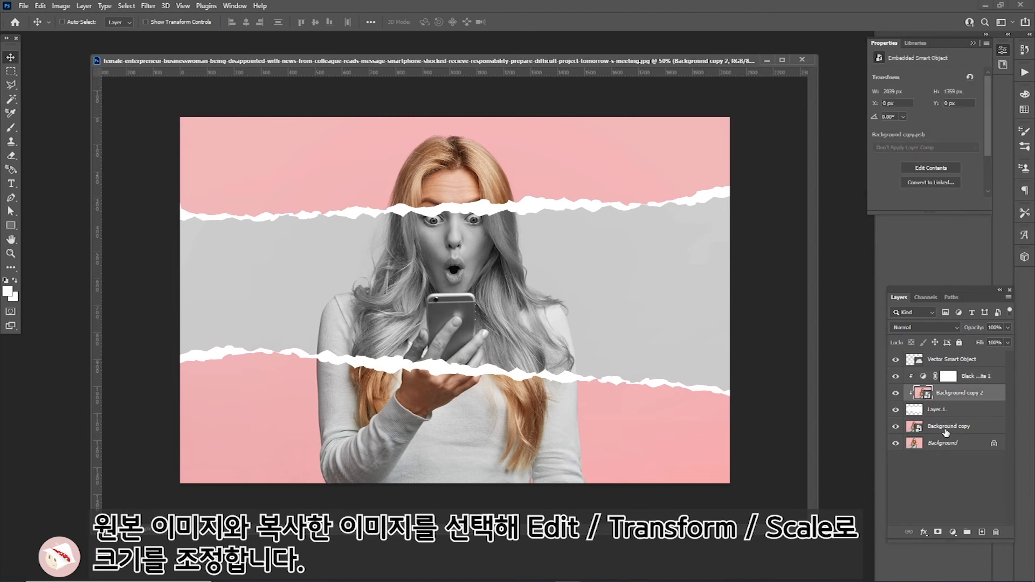
left_click(949, 426, "ctrl")
left_click_drag(517, 298, 513, 300)
left_click(41, 6)
mouse_move(81, 252)
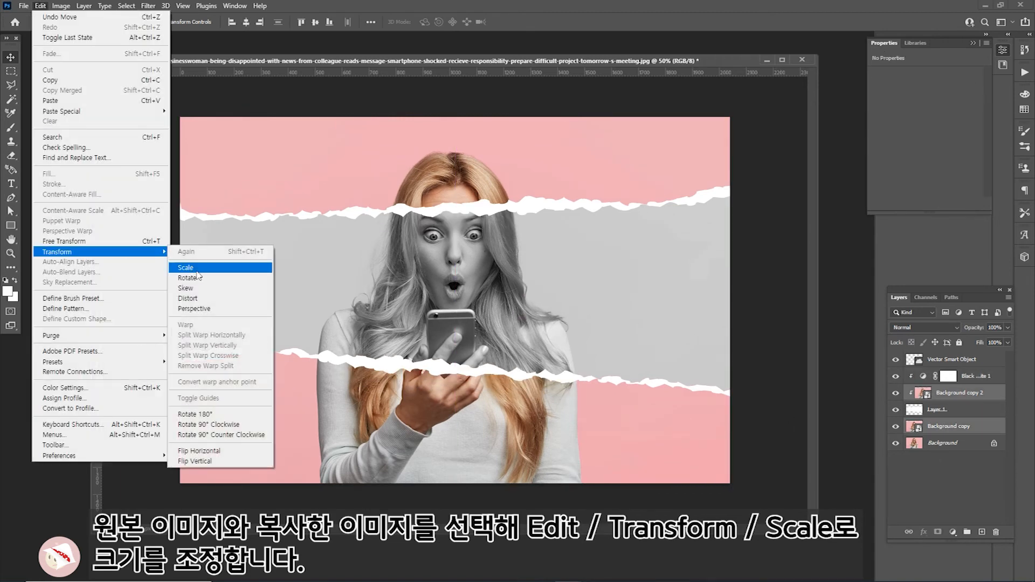
left_click(195, 270)
left_click_drag(179, 133, 121, 93)
left_click_drag(490, 269, 525, 301)
key("Return")
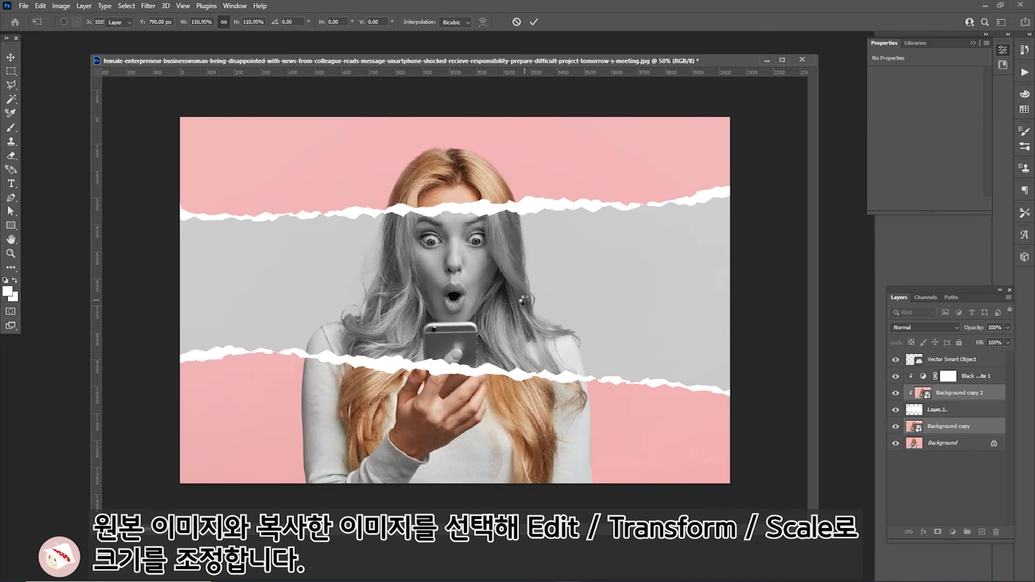